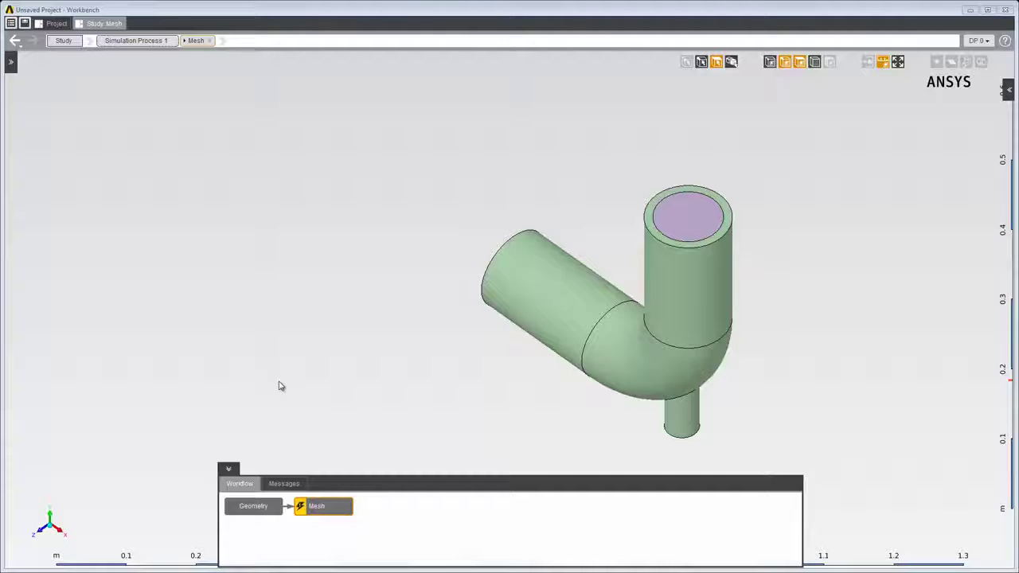
Switch to body selection, pick the pipe, and add a Body Sizing size control to it.
{"action": "middle_click_drag", "start_coordinate": [289, 382], "coordinate": [776, 422]}
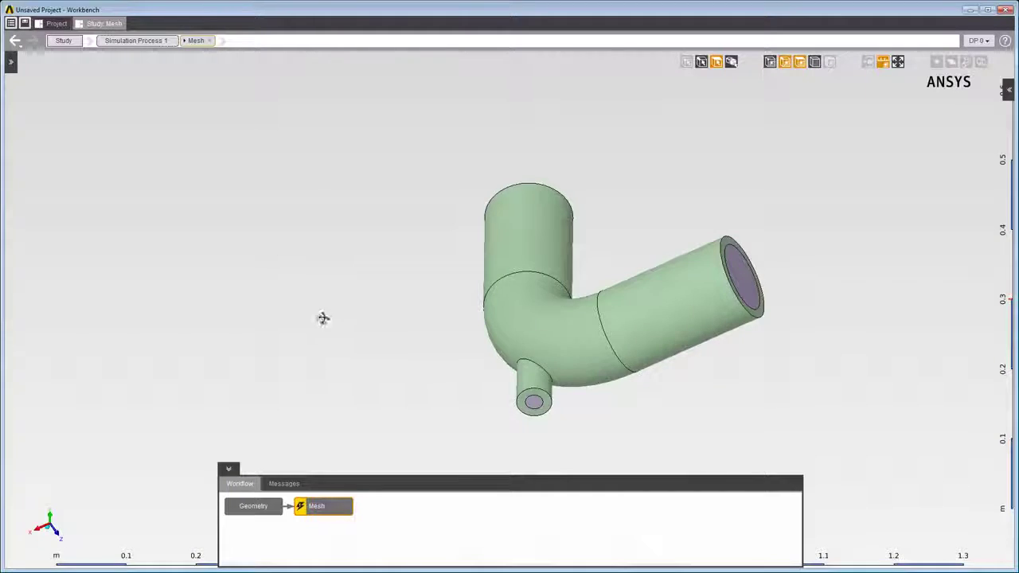
{"action": "middle_click_drag", "start_coordinate": [324, 318], "coordinate": [837, 484]}
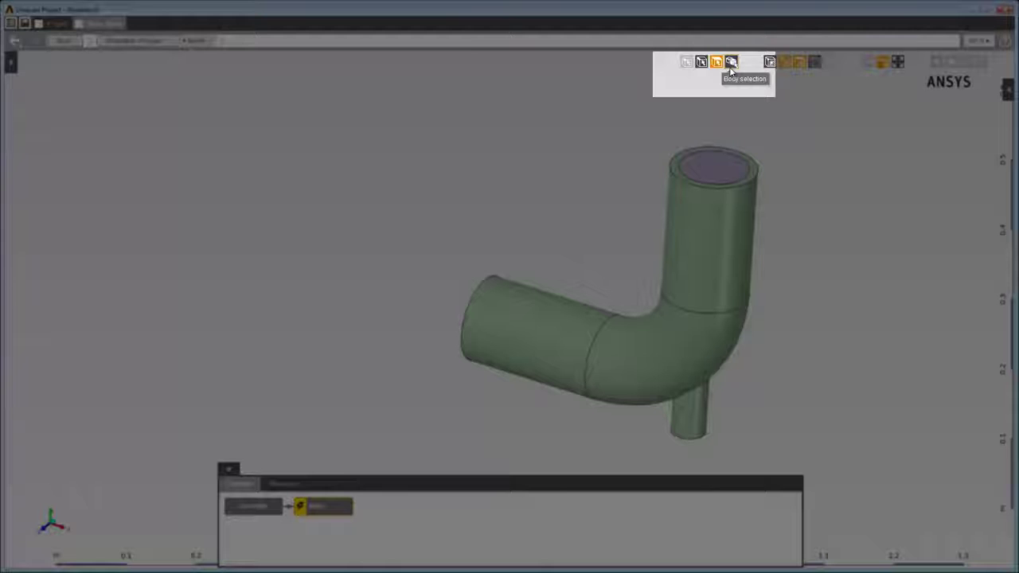
{"action": "left_click", "coordinate": [730, 67]}
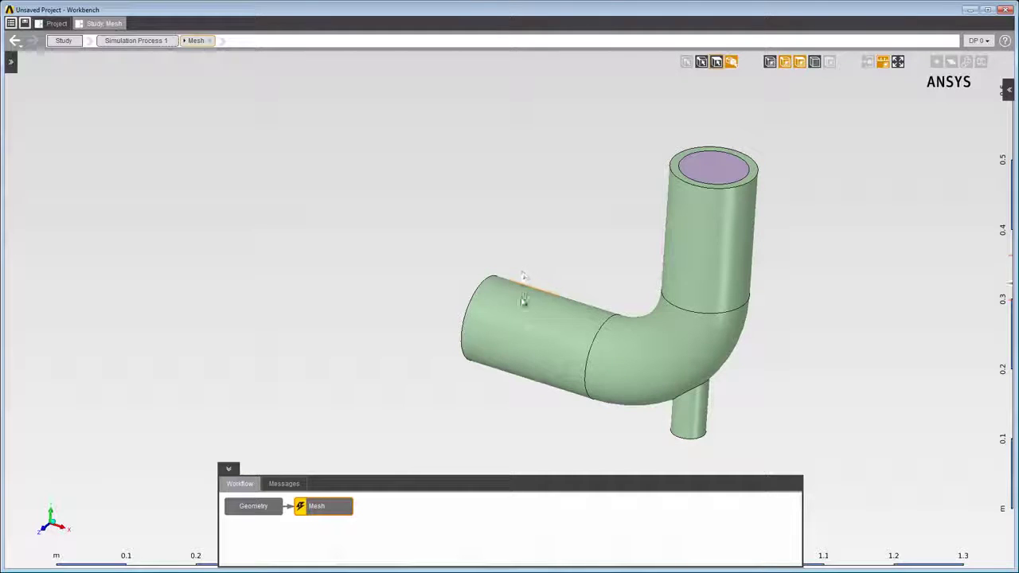
{"action": "left_click", "coordinate": [514, 317]}
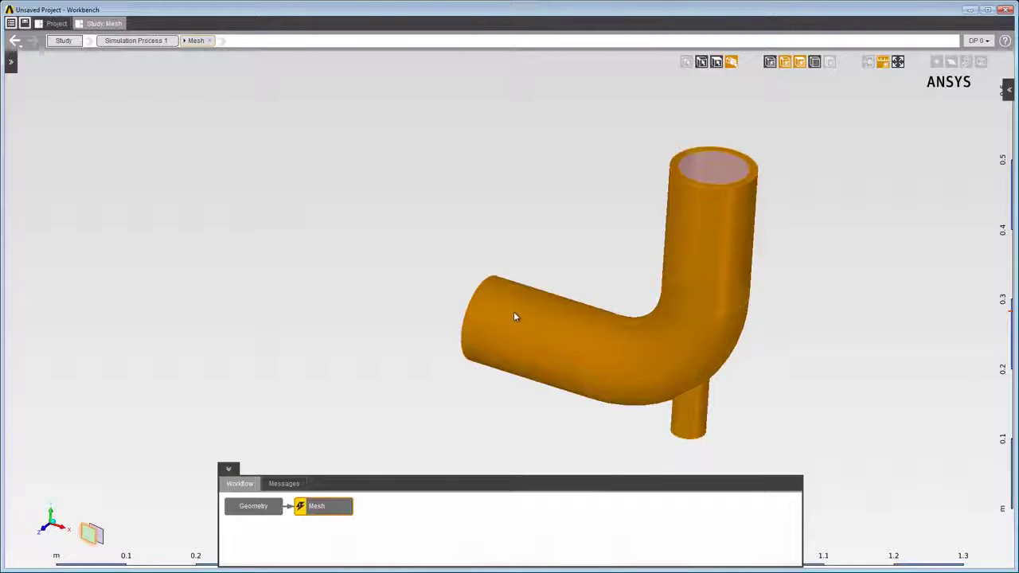
{"action": "right_click", "coordinate": [515, 317]}
{"action": "mouse_move", "coordinate": [562, 322]}
{"action": "mouse_move", "coordinate": [641, 326]}
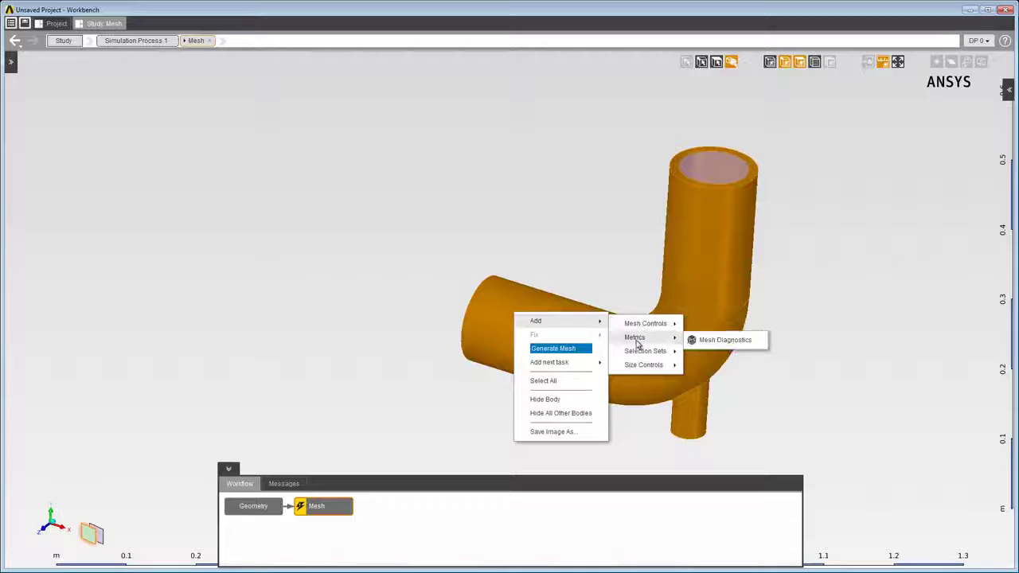
{"action": "mouse_move", "coordinate": [642, 368]}
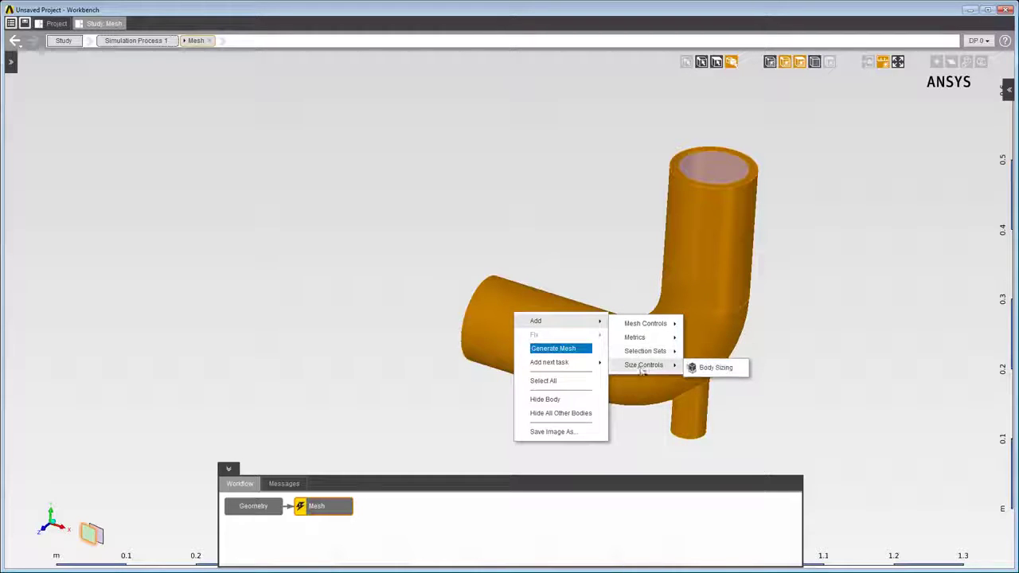
{"action": "left_click", "coordinate": [716, 368]}
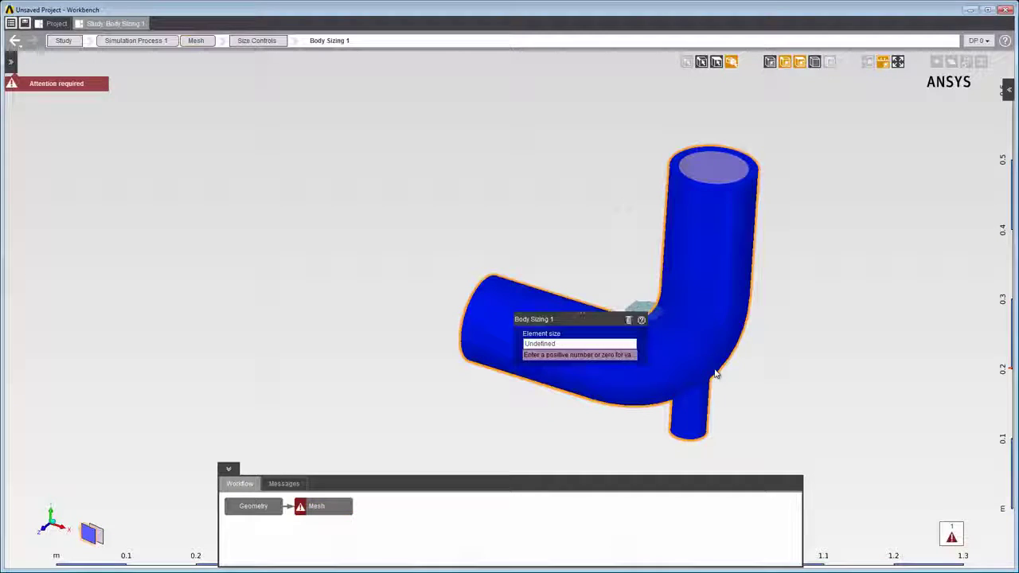
Set Body Sizing 1's element size to 0.05 and close its settings panel.
{"action": "left_click", "coordinate": [625, 343]}
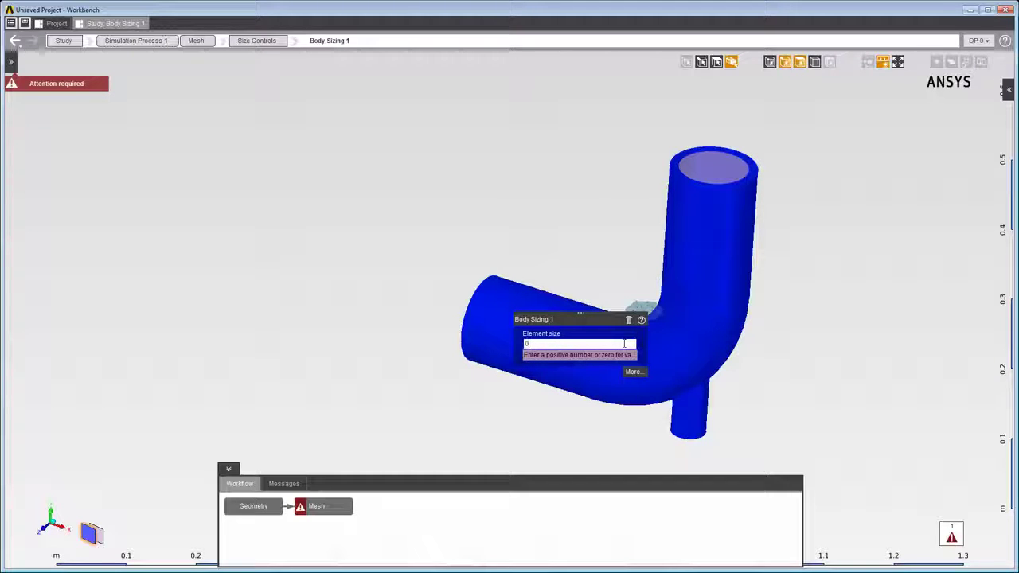
{"action": "type", "text": "0.05"}
{"action": "key", "text": "Return"}
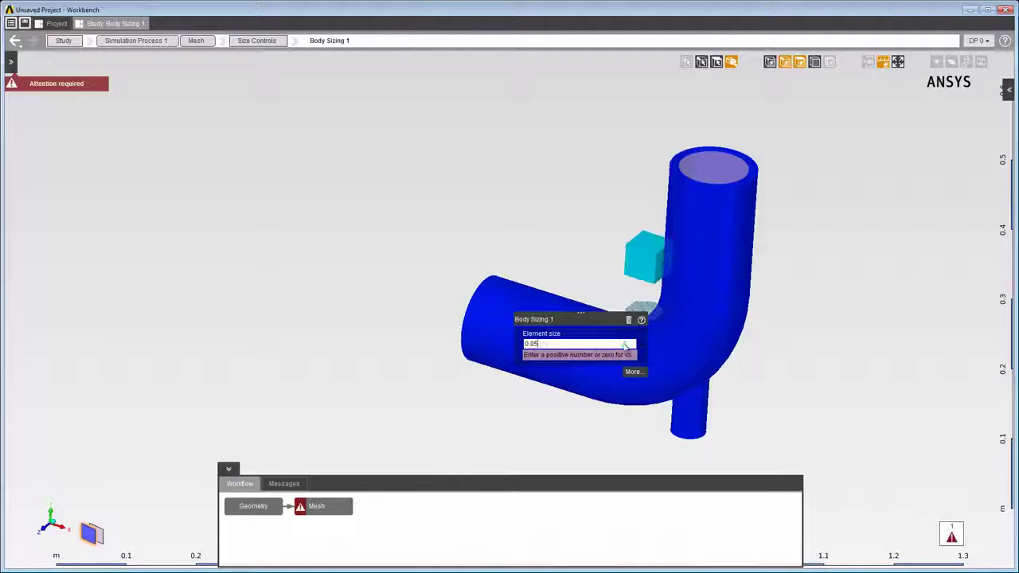
{"action": "left_click", "coordinate": [580, 262]}
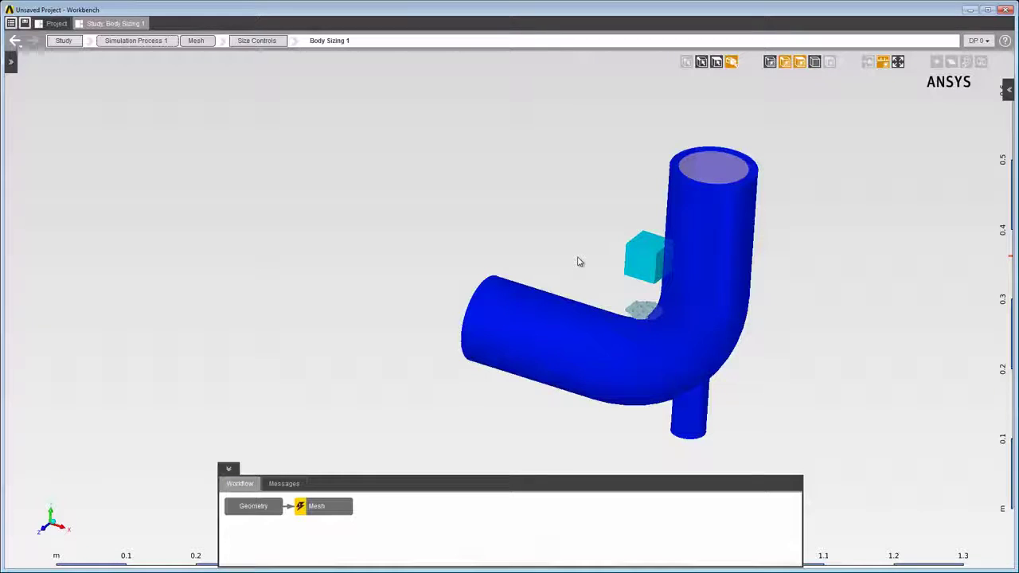
Add an Inflation 1 mesh control (3 layers, growth rate 1.2) and expand its full settings.
{"action": "right_click", "coordinate": [537, 270]}
{"action": "mouse_move", "coordinate": [558, 274]}
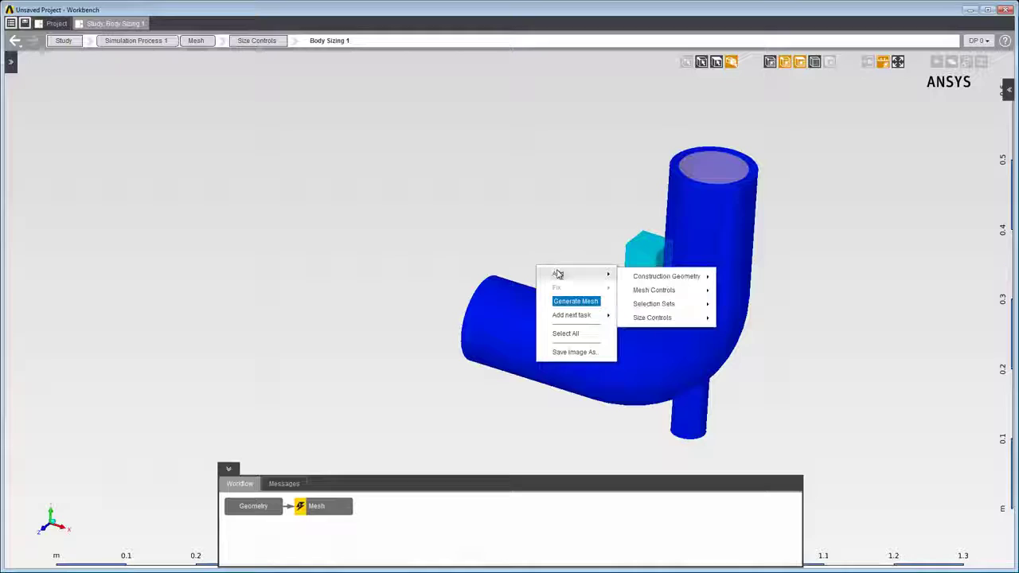
{"action": "mouse_move", "coordinate": [639, 291]}
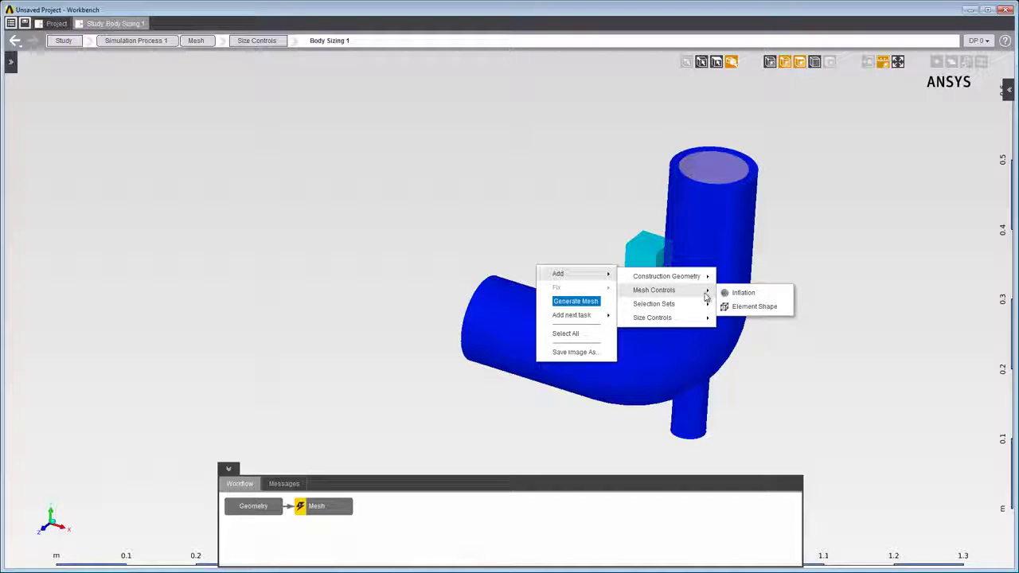
{"action": "left_click", "coordinate": [736, 293]}
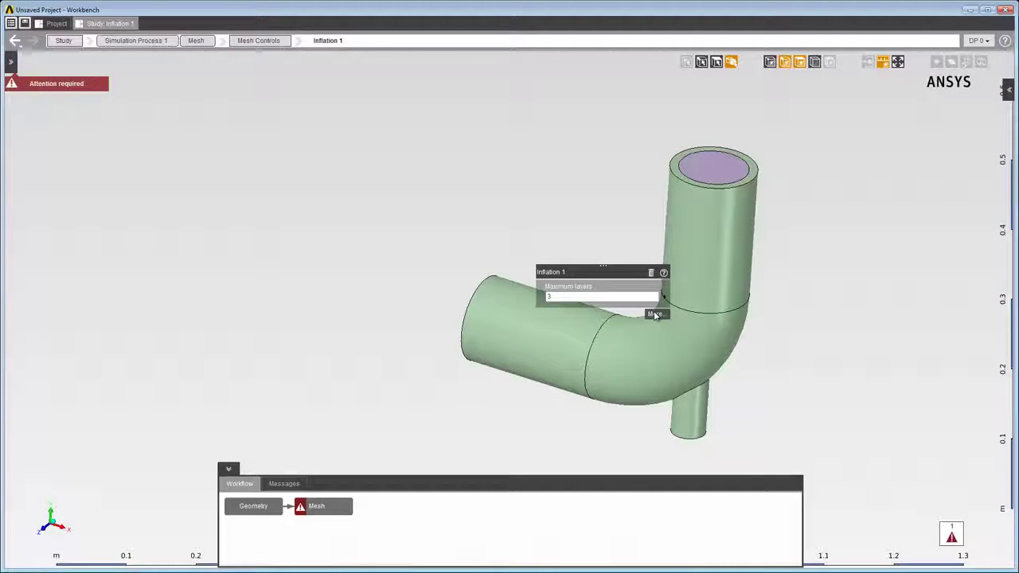
{"action": "left_click", "coordinate": [654, 314]}
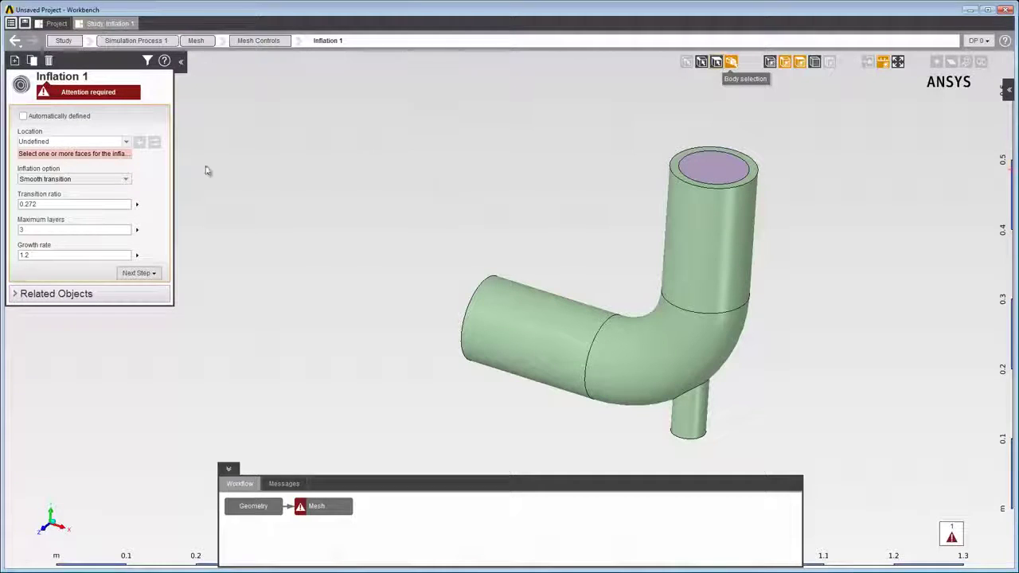
Activate Inflation 1's Location field and try box-selecting faces around the pipe bend.
{"action": "left_click", "coordinate": [104, 143]}
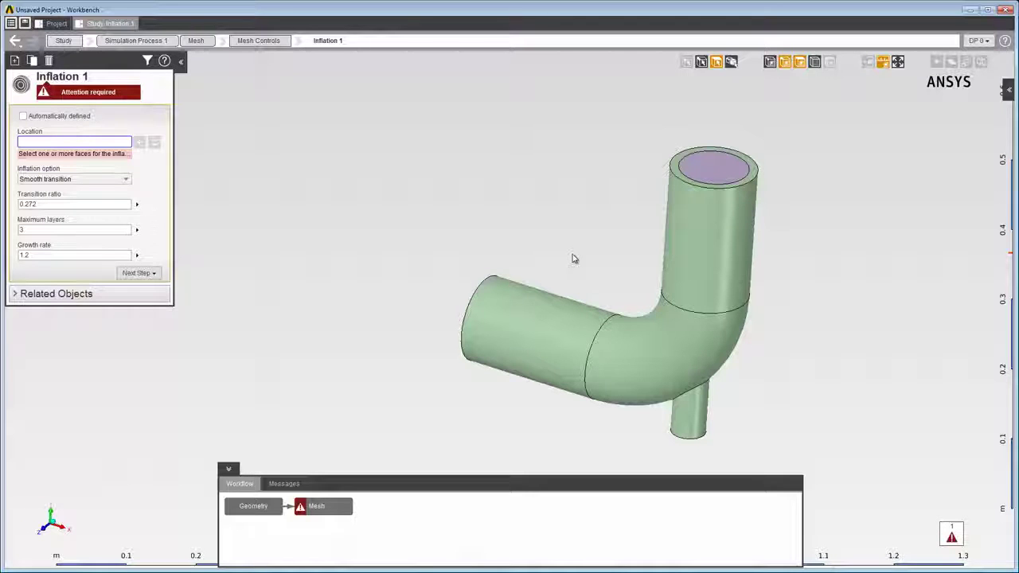
{"action": "mouse_move", "coordinate": [572, 254]}
{"action": "left_mouse_down"}
{"action": "mouse_move", "coordinate": [757, 465]}
{"action": "mouse_move", "coordinate": [723, 446]}
{"action": "mouse_move", "coordinate": [584, 251]}
{"action": "left_mouse_up"}
{"action": "left_click", "coordinate": [757, 465]}
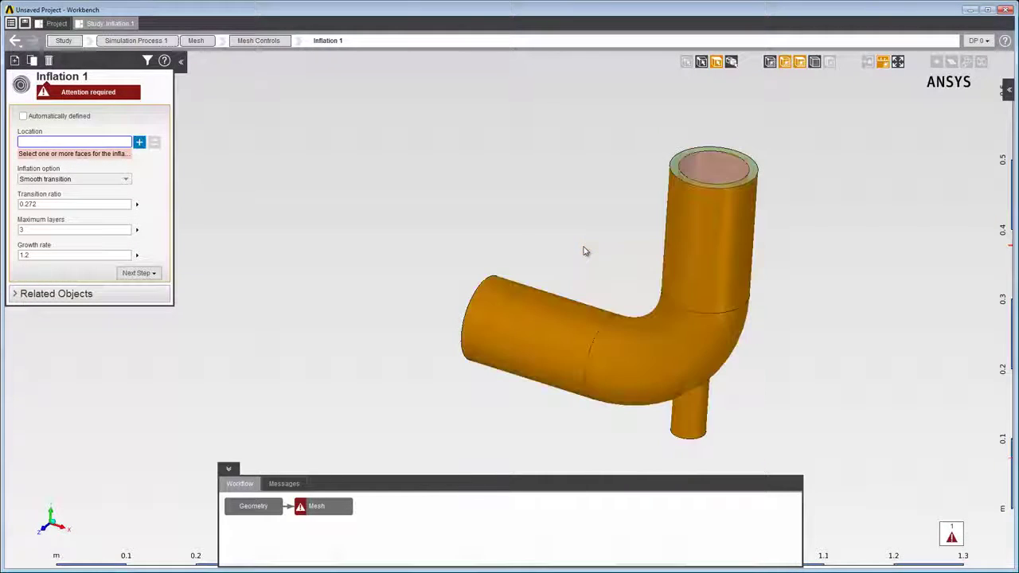
{"action": "left_click", "coordinate": [584, 252]}
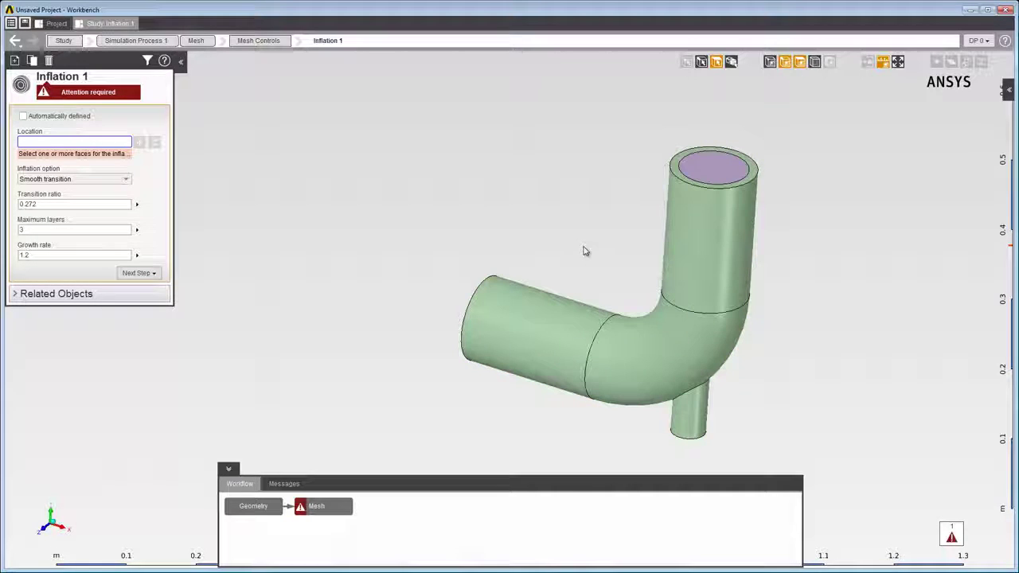
Set Inflation 1's location to the straight pipe face, shown as FACE3, then go to Physics.
{"action": "left_click", "coordinate": [535, 313]}
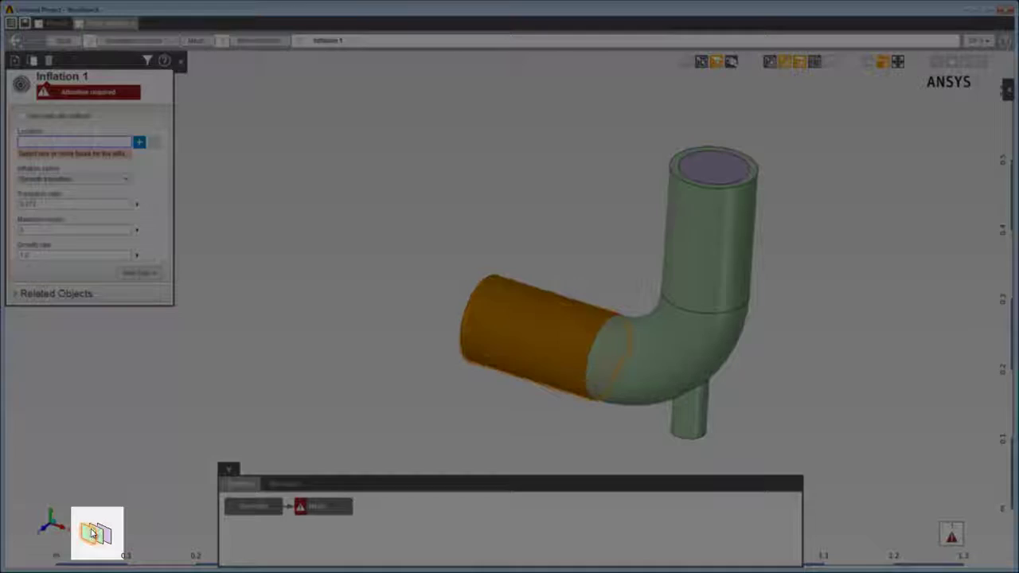
{"action": "left_click", "coordinate": [101, 534]}
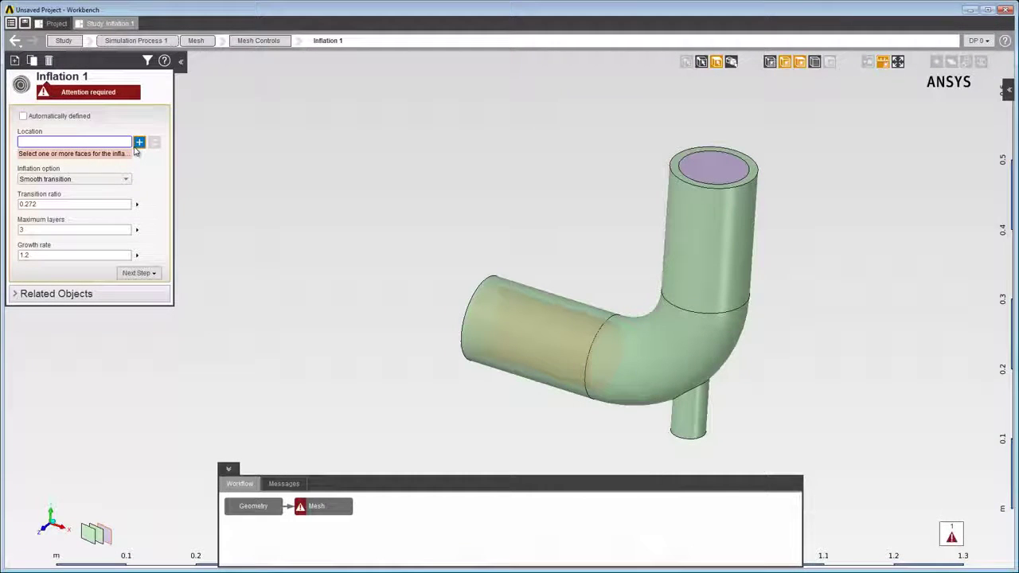
{"action": "left_click", "coordinate": [137, 146]}
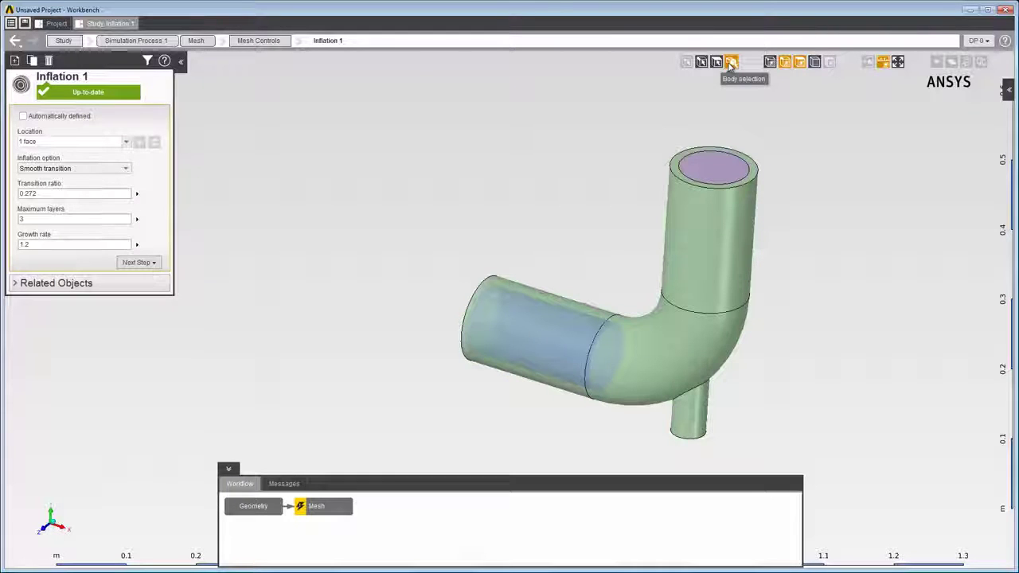
{"action": "left_click", "coordinate": [114, 140]}
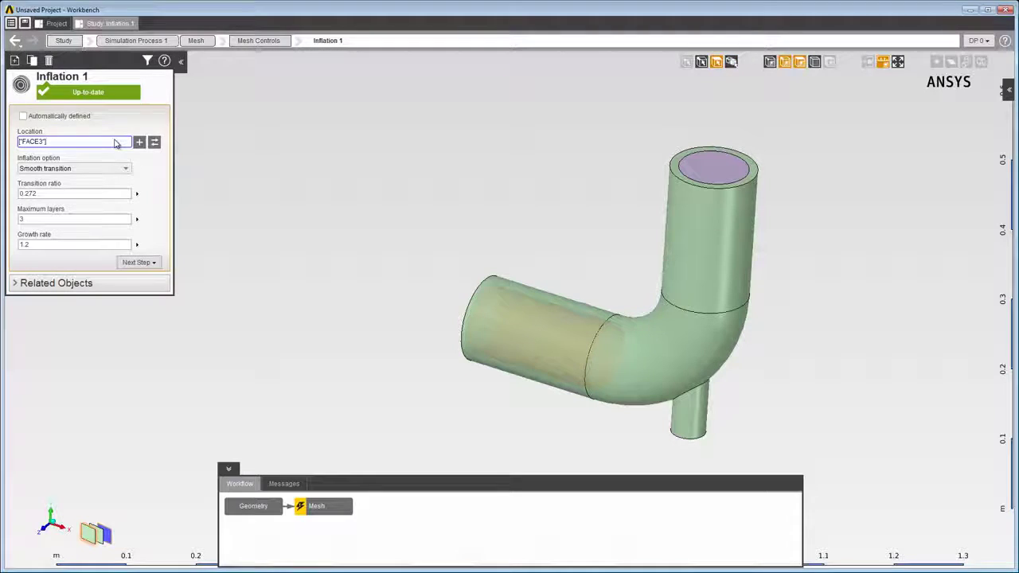
{"action": "left_click", "coordinate": [660, 357]}
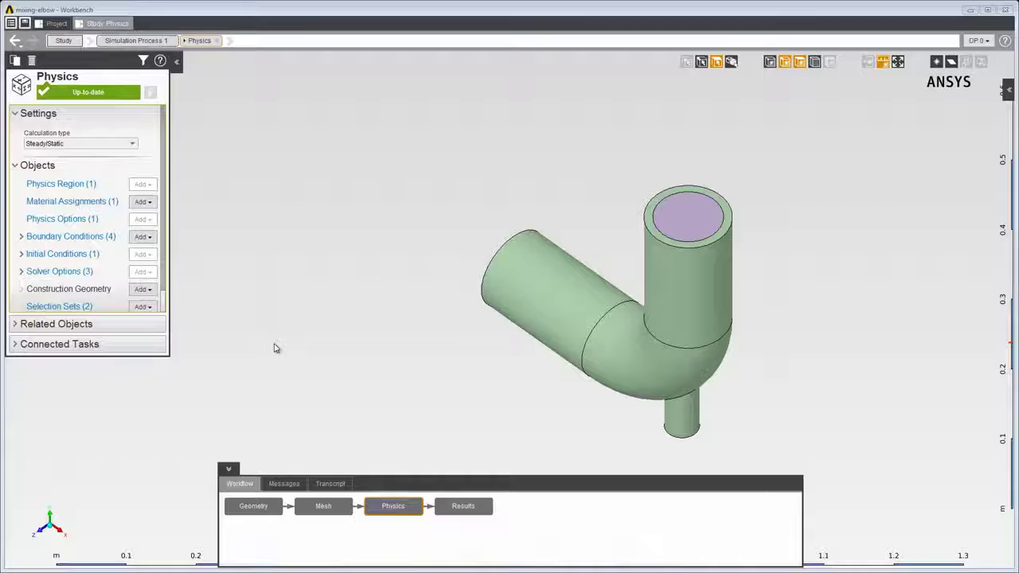
Check the location options for Physics Region 1 and Inlet 1, then open Water Assignment 1.
{"action": "left_click", "coordinate": [93, 185]}
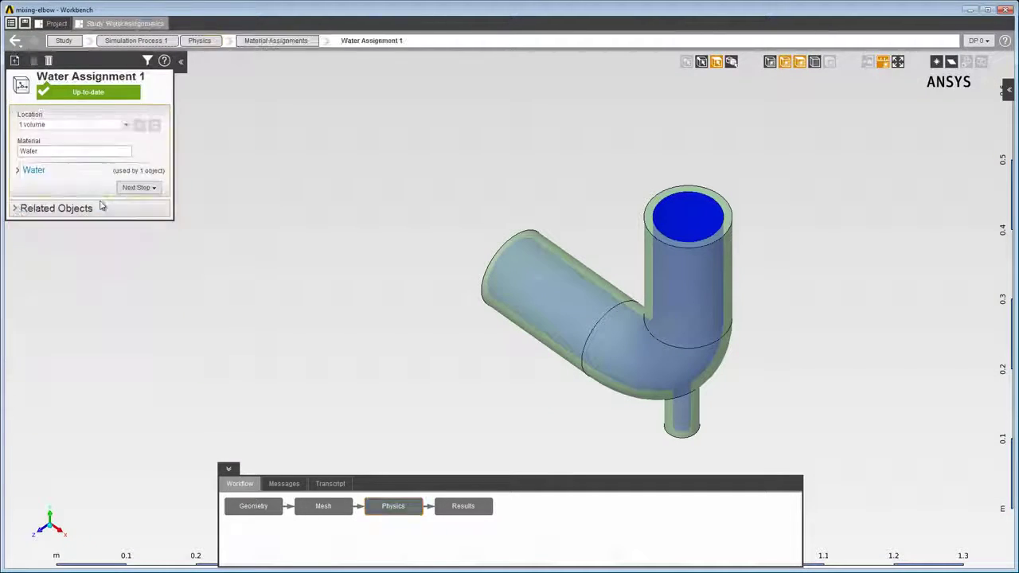
{"action": "left_click", "coordinate": [126, 125]}
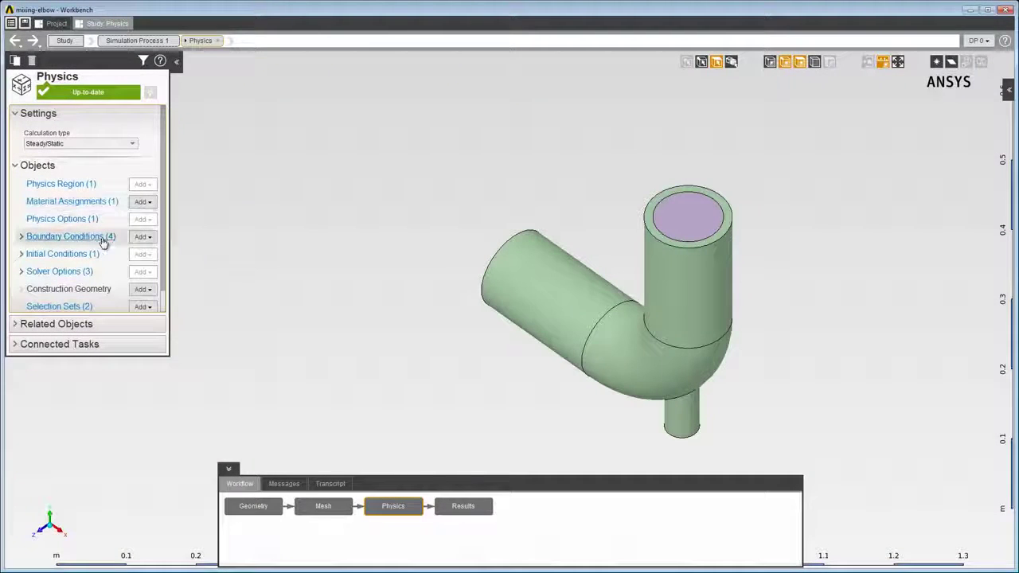
{"action": "left_click", "coordinate": [102, 237]}
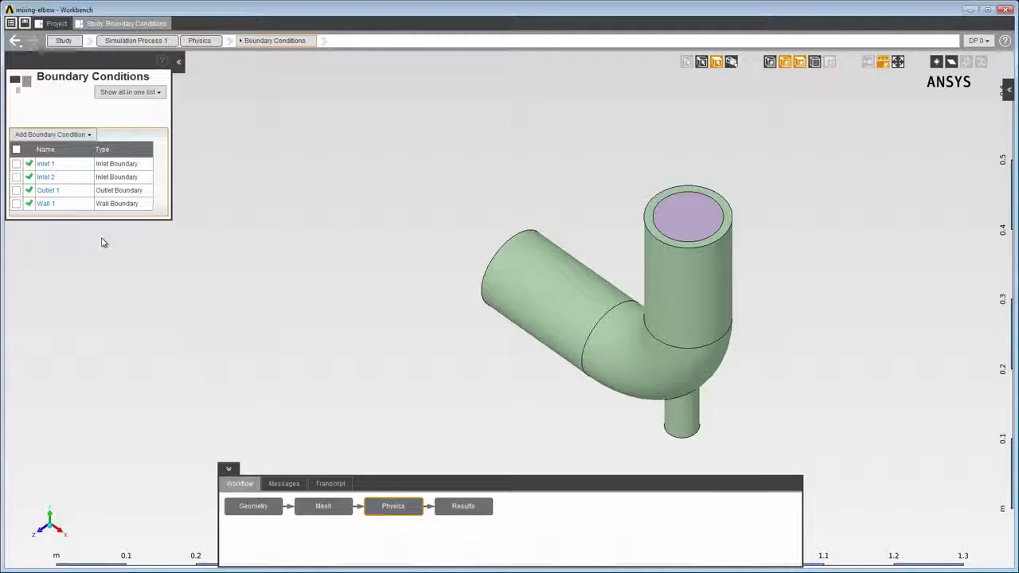
{"action": "left_click", "coordinate": [44, 164]}
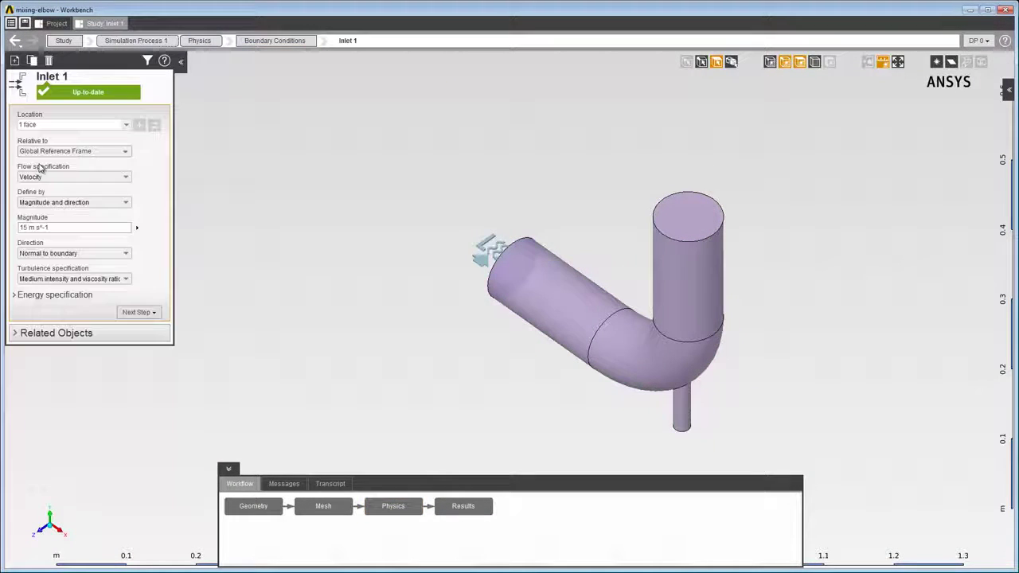
{"action": "left_click", "coordinate": [127, 127]}
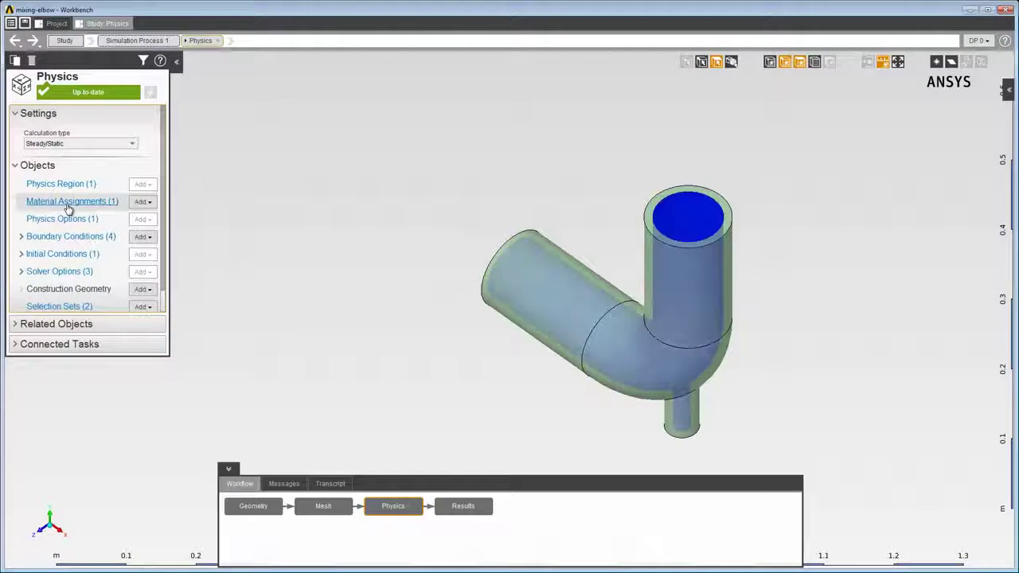
{"action": "left_click", "coordinate": [63, 201]}
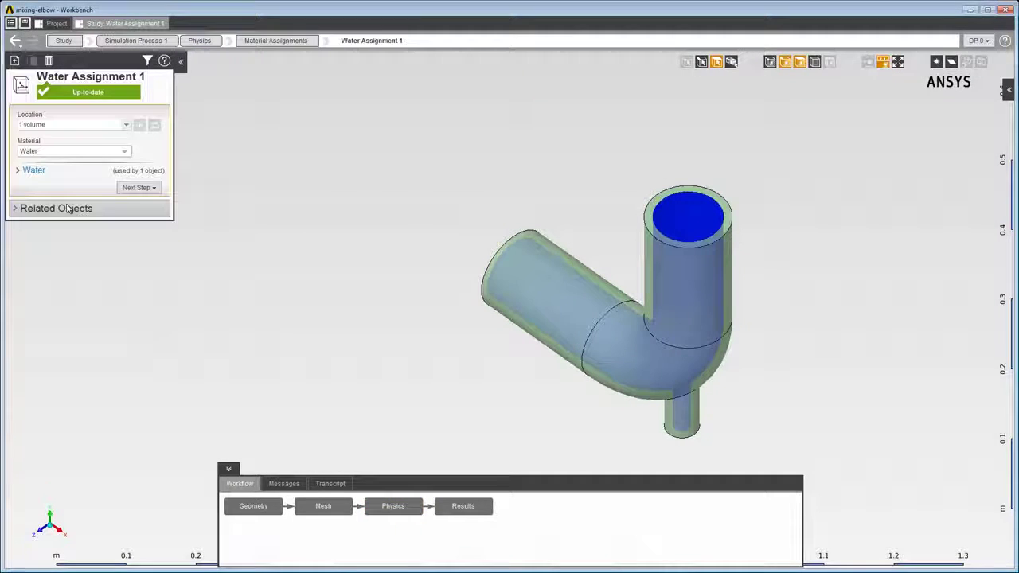
Set Water Assignment 1's location to AllBodies() and confirm Wall 1 uses DefaultWalls().
{"action": "left_click", "coordinate": [74, 126]}
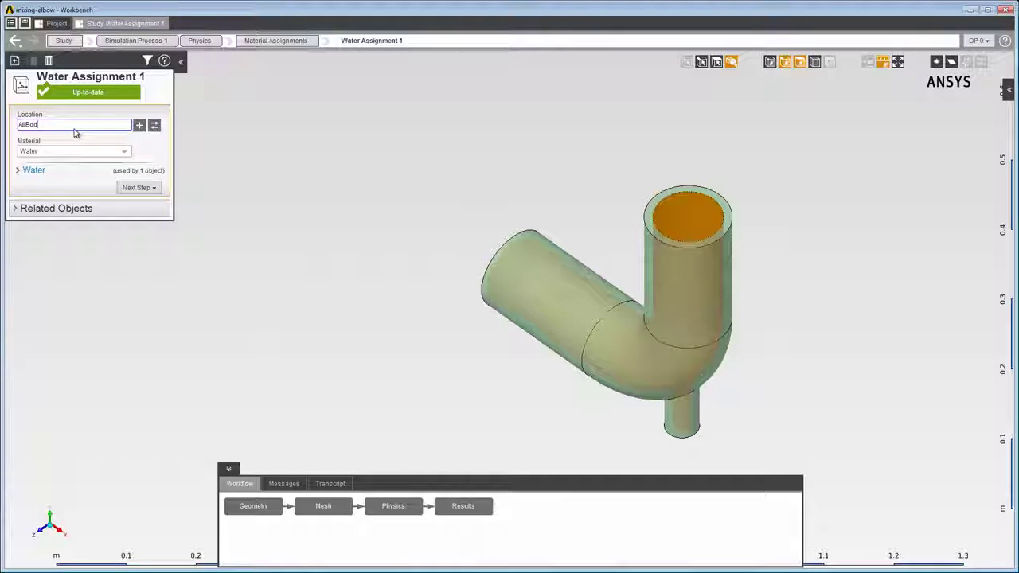
{"action": "type", "text": "AllBodies()"}
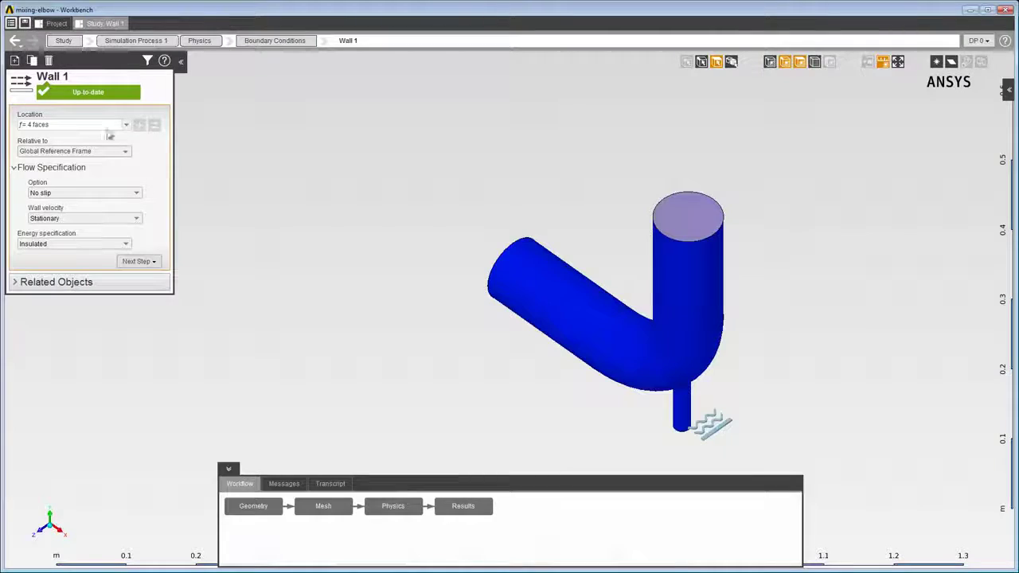
{"action": "left_click", "coordinate": [98, 126]}
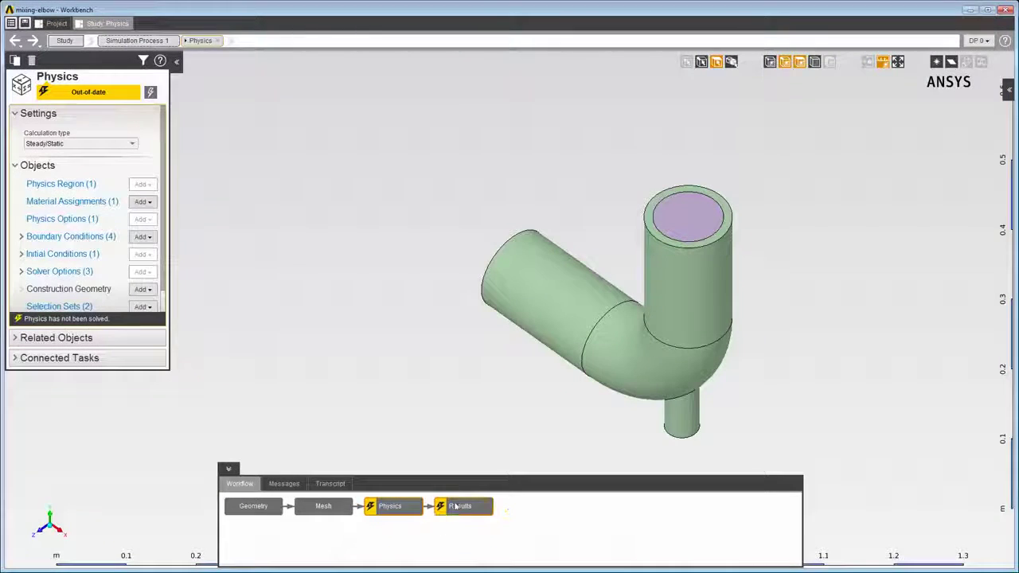
{"action": "left_click", "coordinate": [456, 506]}
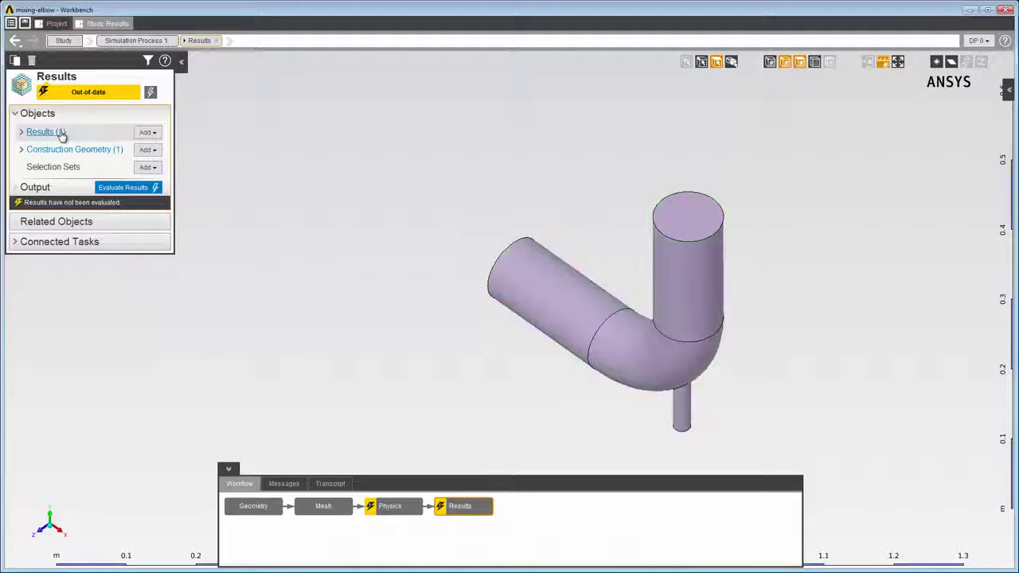
Open the Contour 1 Velocity.mag result and list its available locations.
{"action": "left_click", "coordinate": [63, 133]}
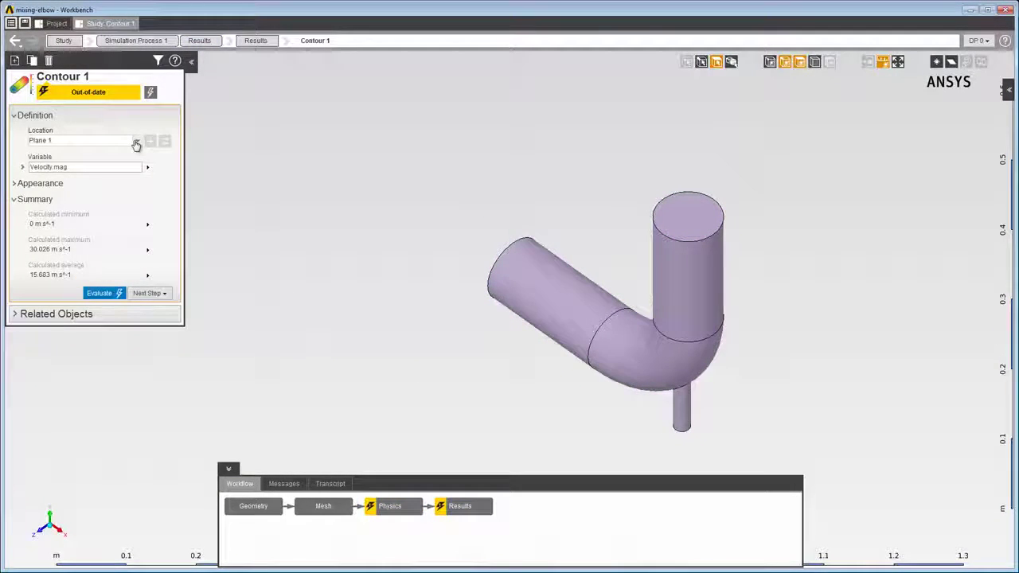
{"action": "left_click", "coordinate": [134, 141]}
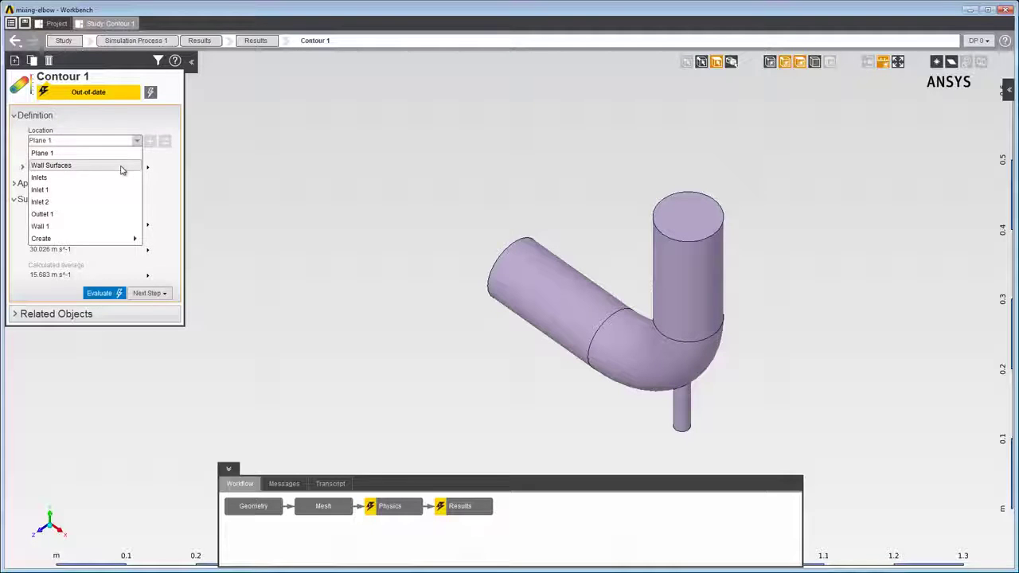